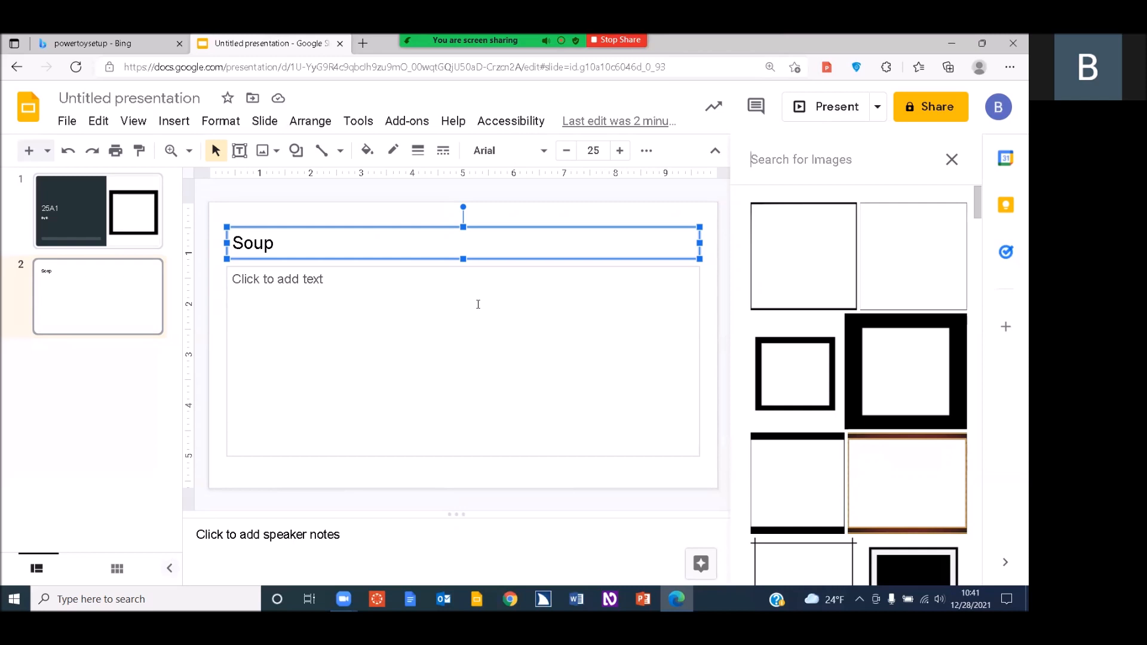
Search web images for "Tomato Soup", insert the first result on the Soup slide, and apply the first suggested full-bleed image layout
type("T")
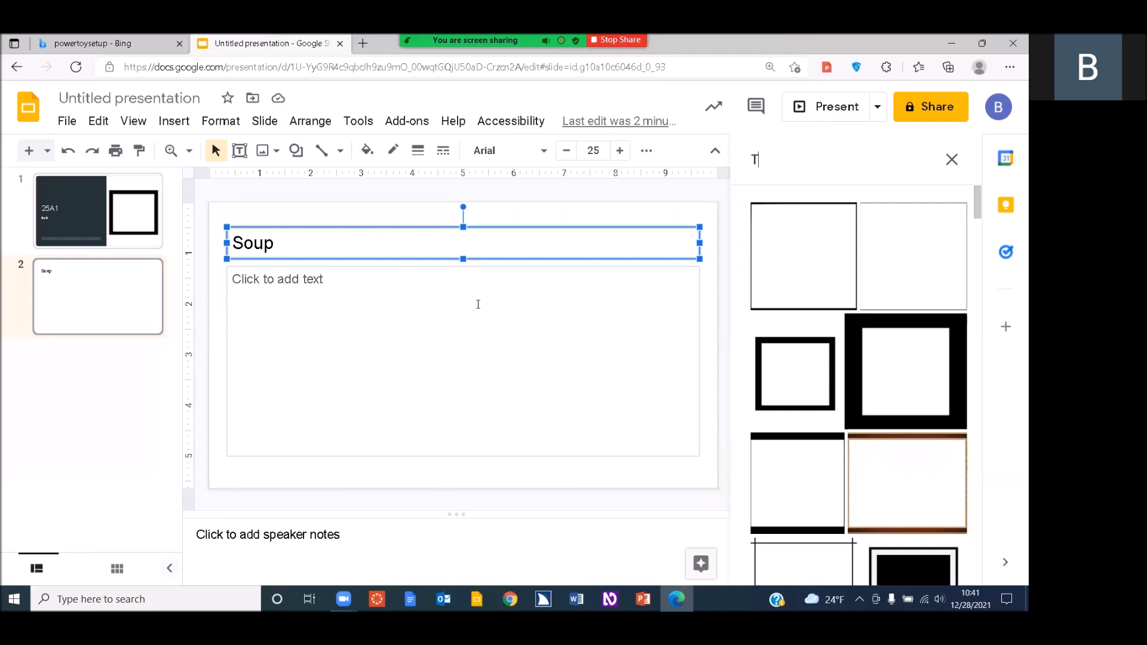
type("omato")
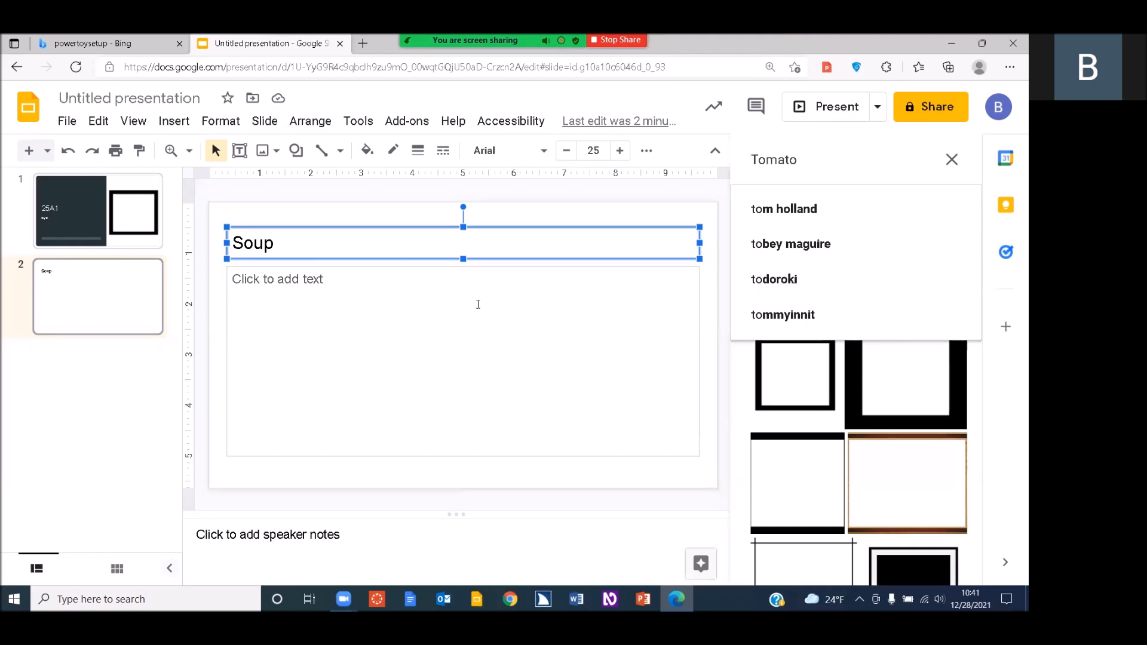
type(" Soup")
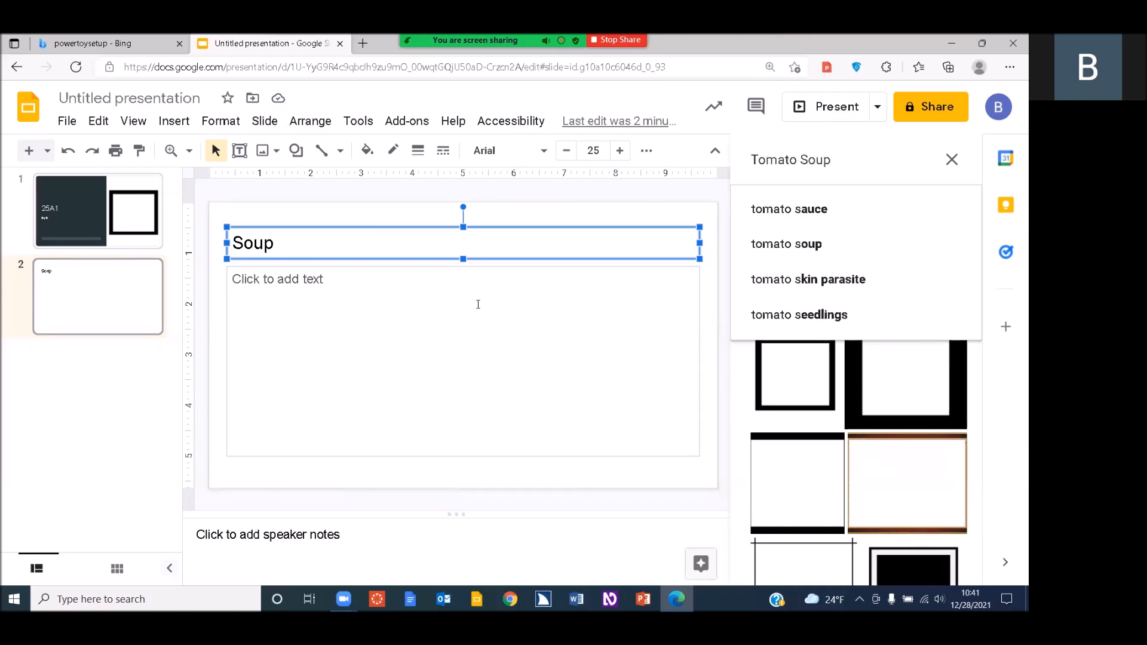
key("Return")
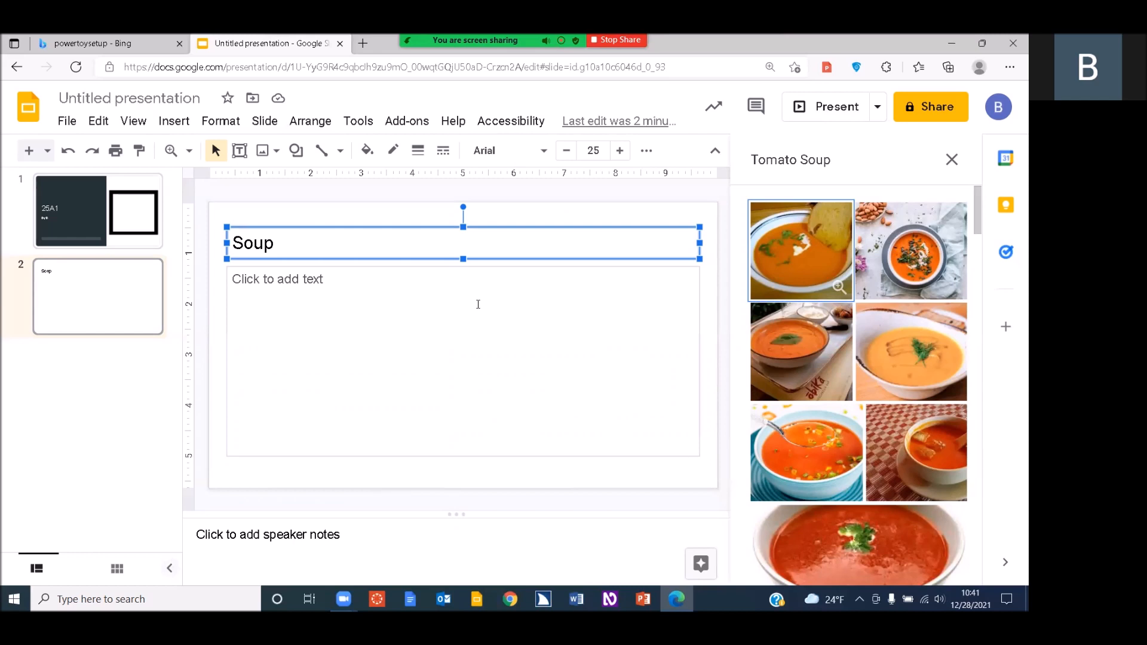
left_click(800, 251)
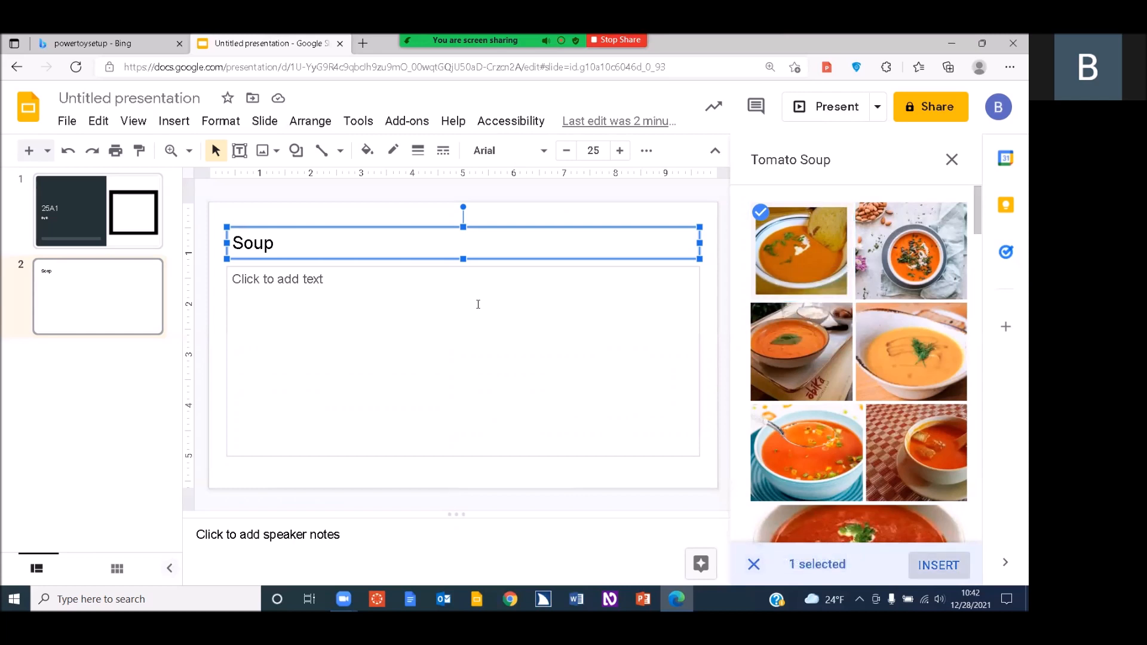
left_click(939, 566)
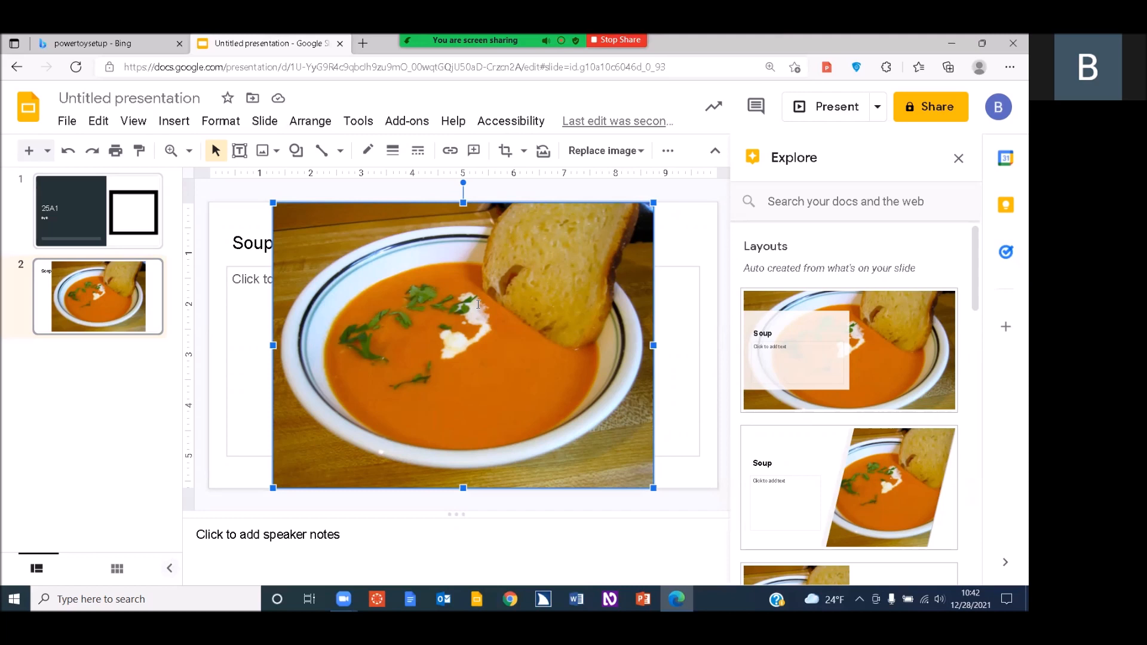
key("Tab")
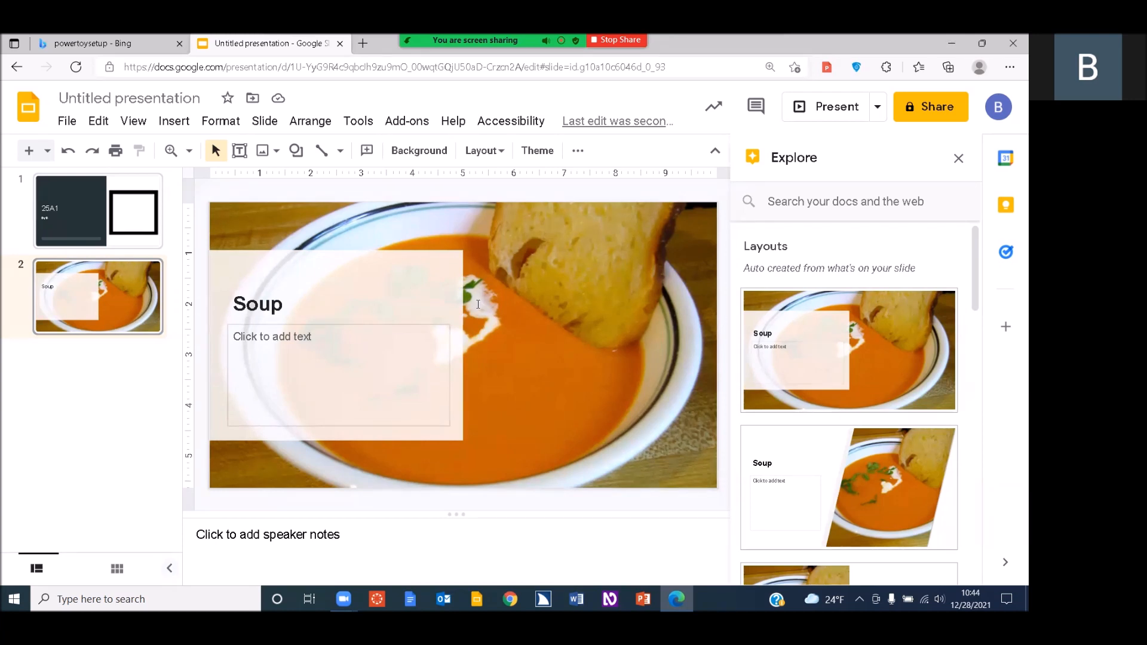
Delete the empty body text placeholder below the title on the Soup slide
left_click(478, 305)
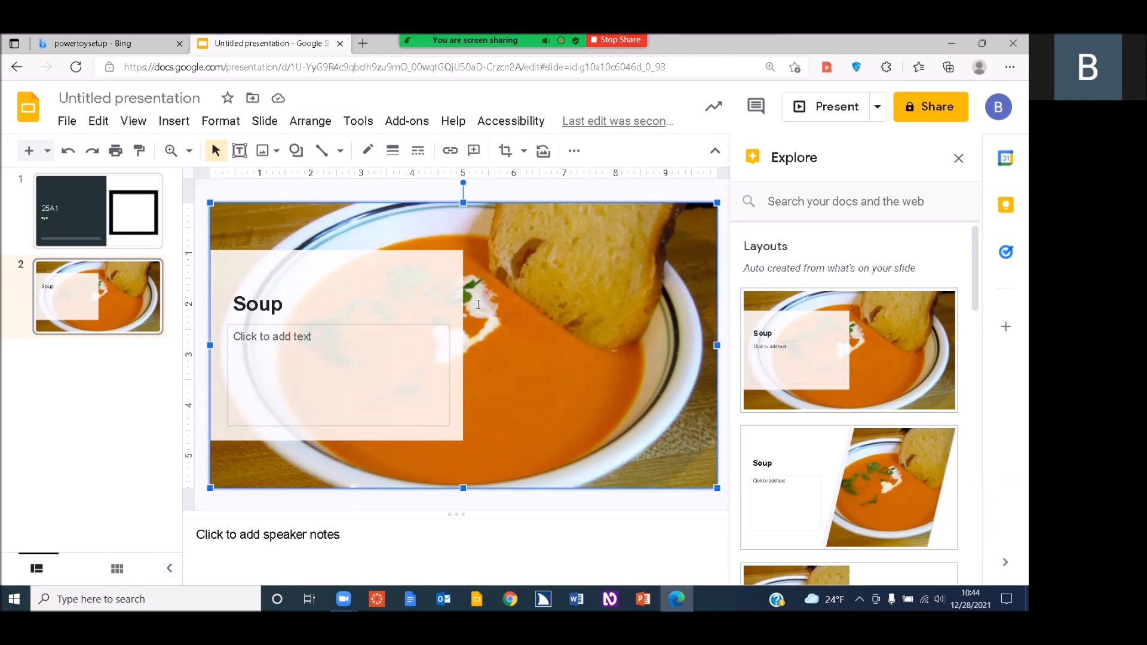
key("Tab")
key("Tab")
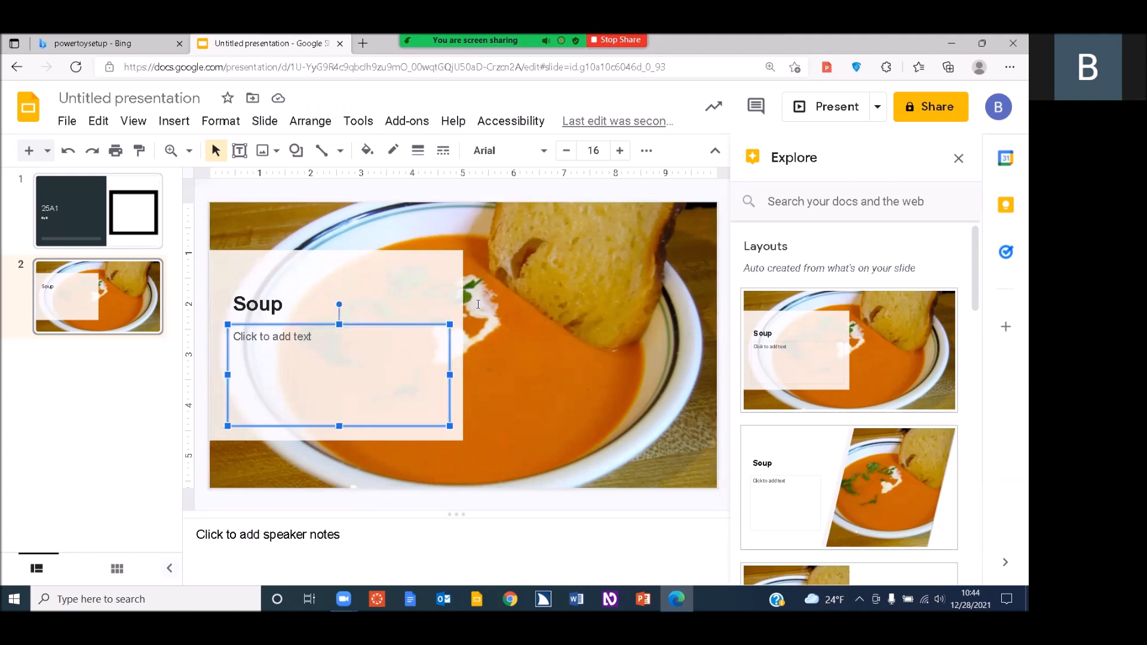
key("Tab")
key("Tab")
key("Tab")
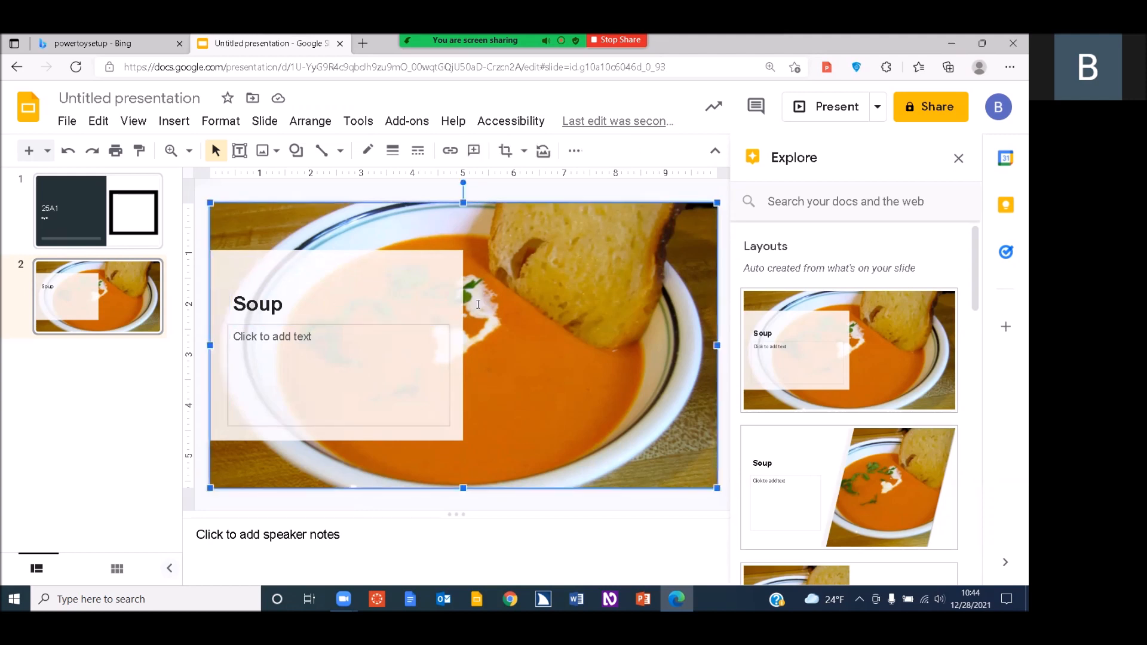
key("Tab")
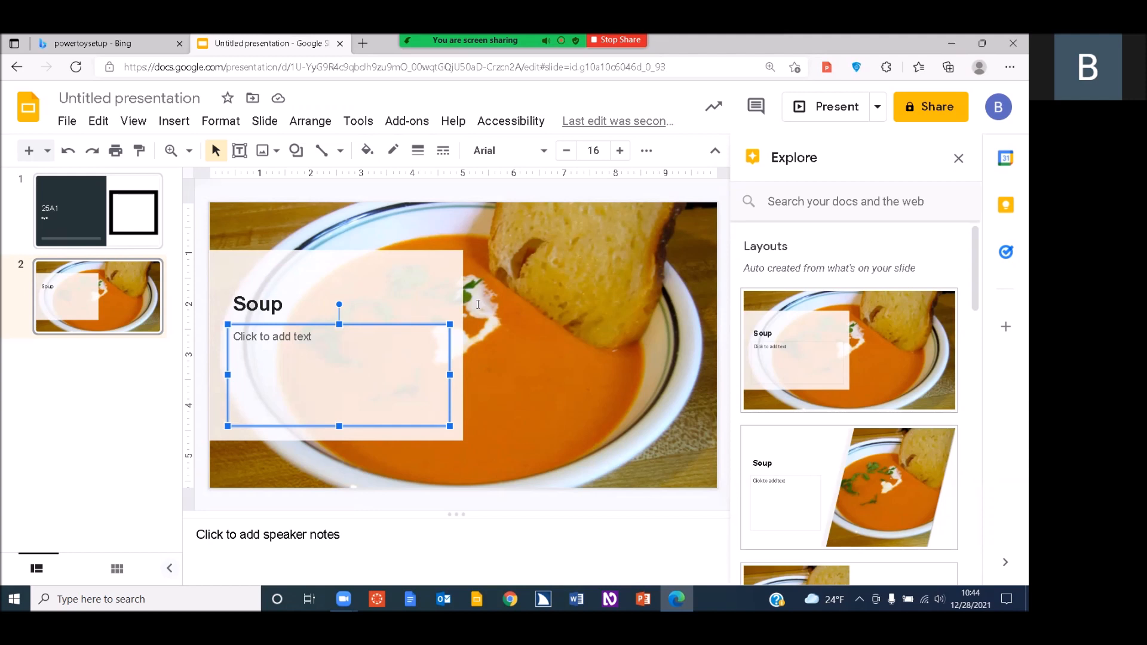
key("shift+Tab")
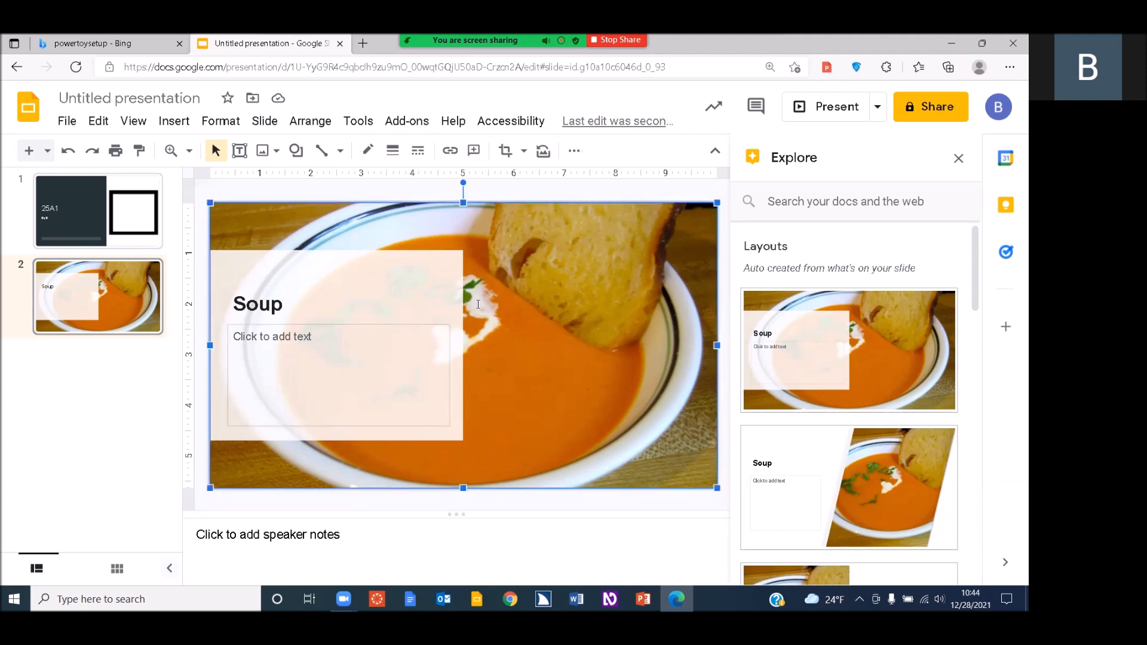
key("Tab")
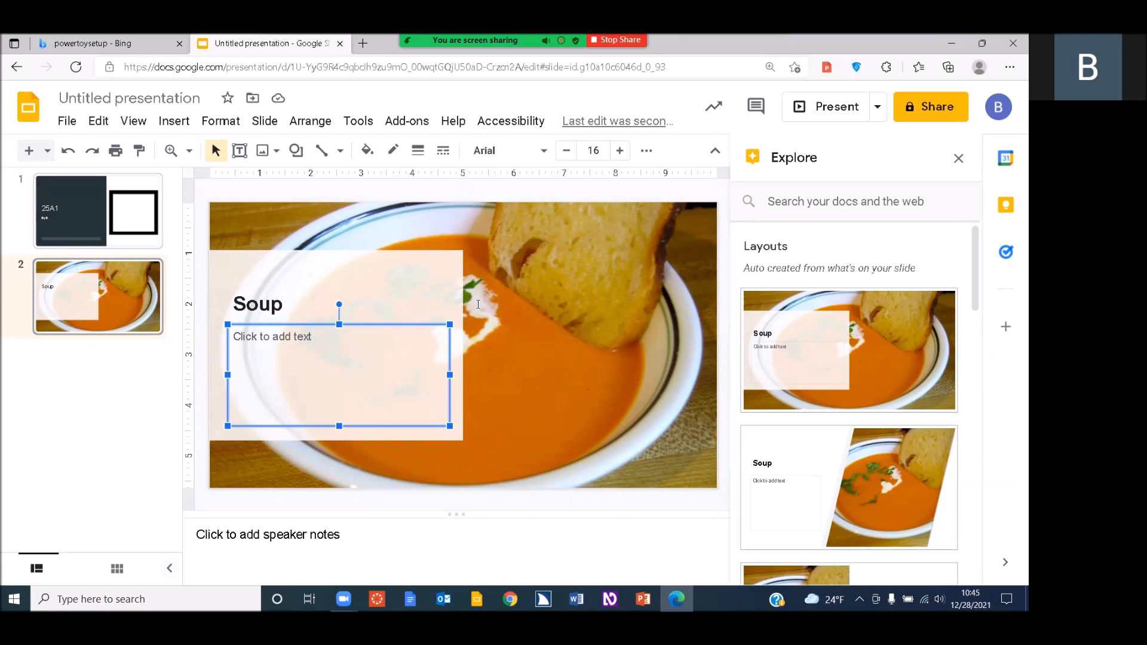
key("Delete")
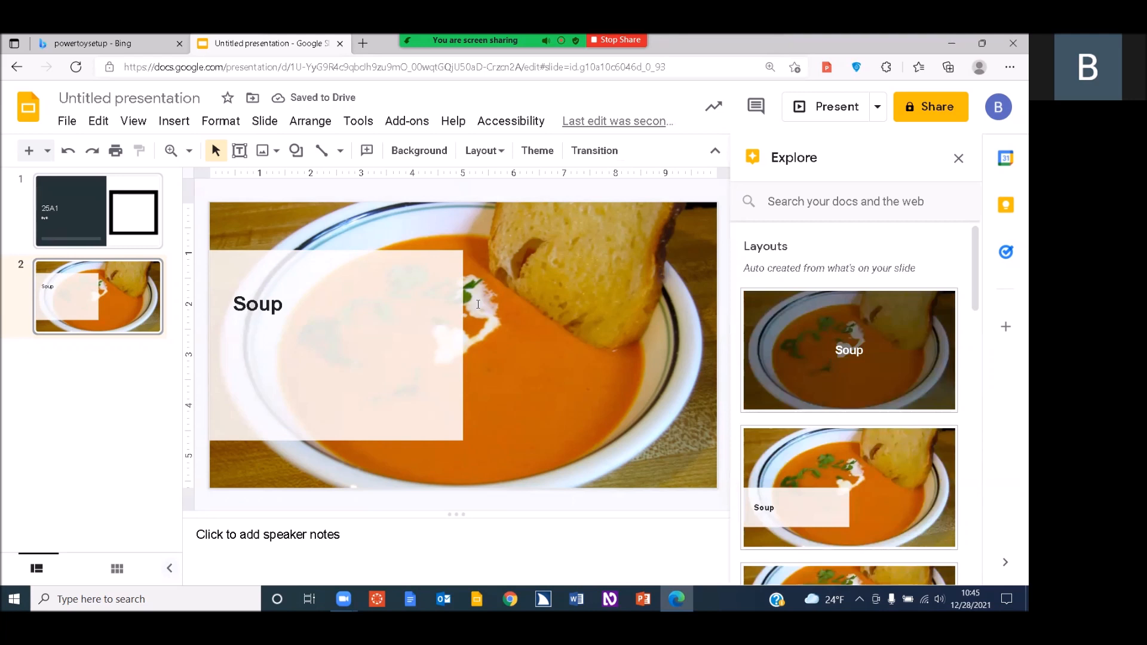
Apply the suggested layout "Title: Lower left. Full-bleed image background." to the Soup slide
left_click(478, 304)
key("Tab")
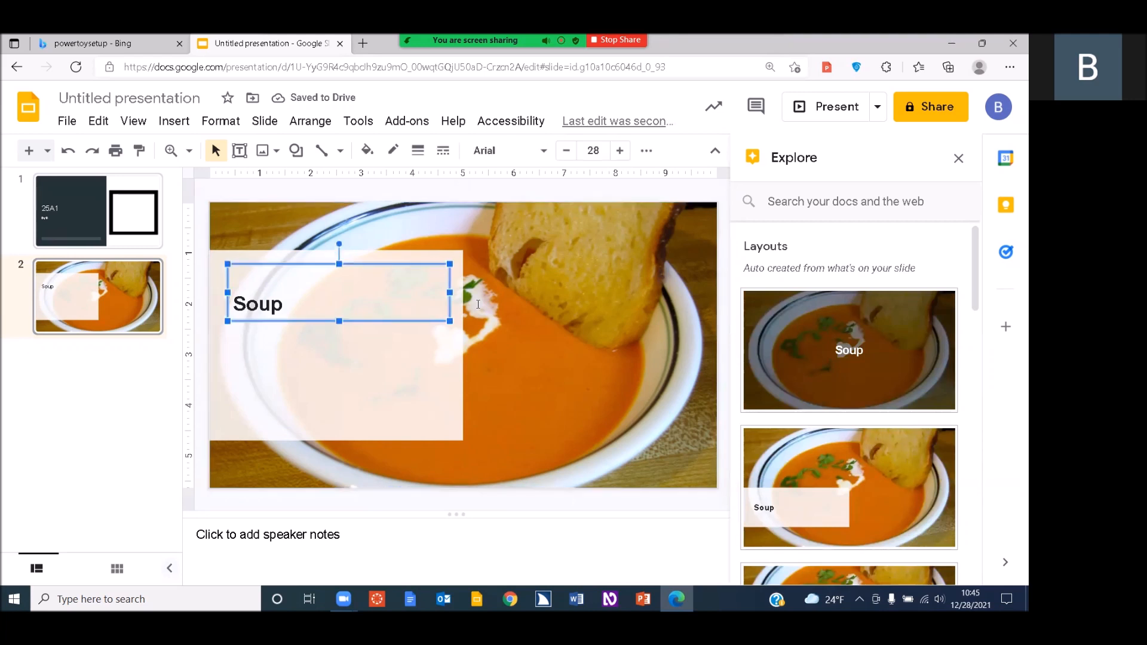
key("Tab")
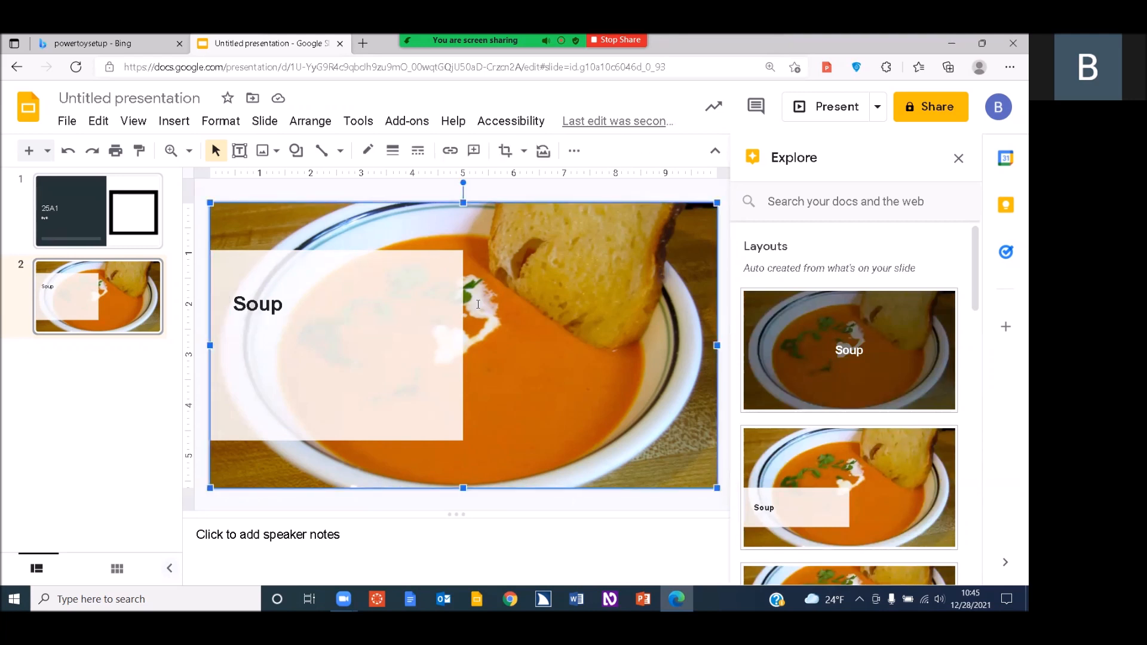
key("Tab")
key("Tab")
key("Tab")
key("Tab")
key("Tab")
key("Tab")
key("Tab")
key("Tab")
key("Tab")
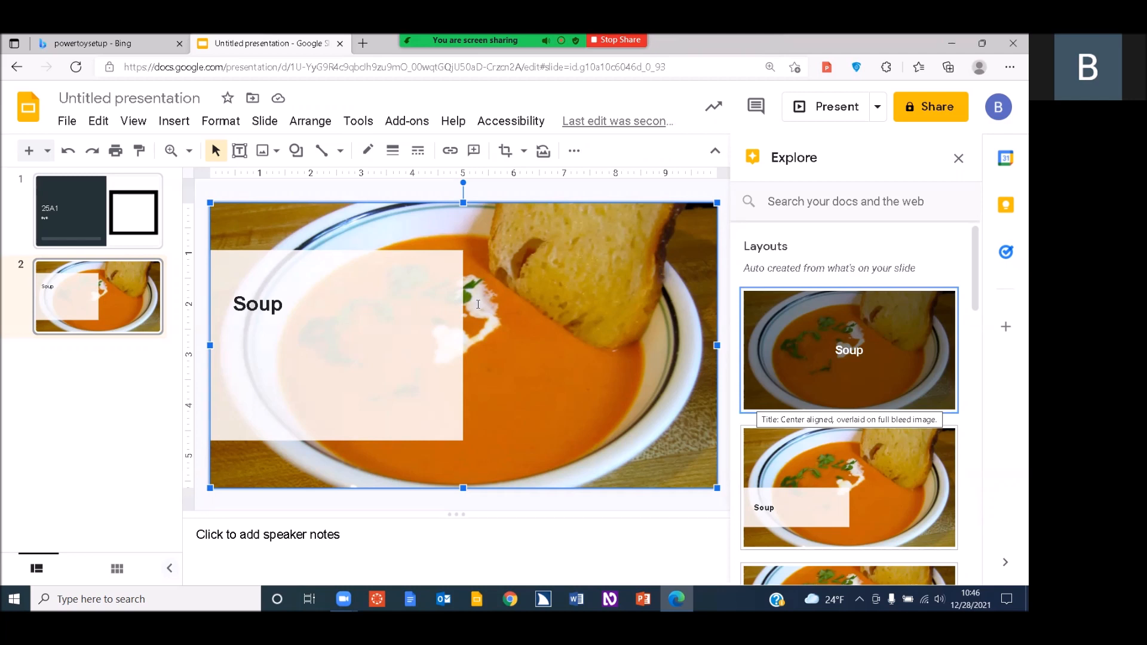
key("Tab")
key("shift+Tab")
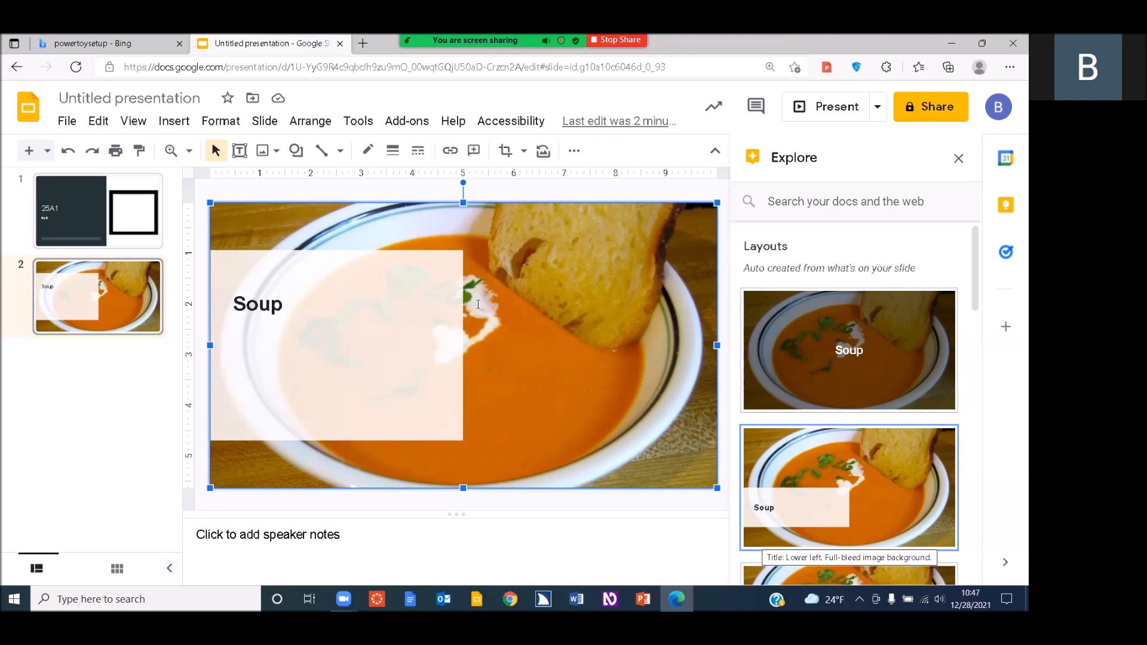
left_click(849, 487)
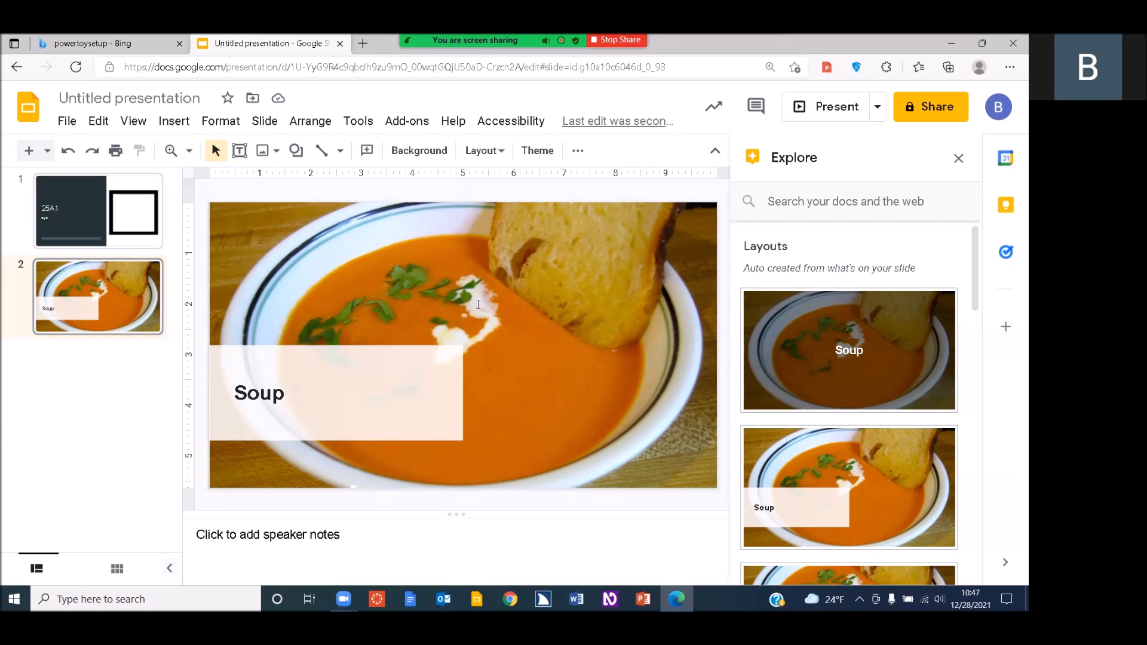
Rename the presentation to 25A1
key("alt+shift+f")
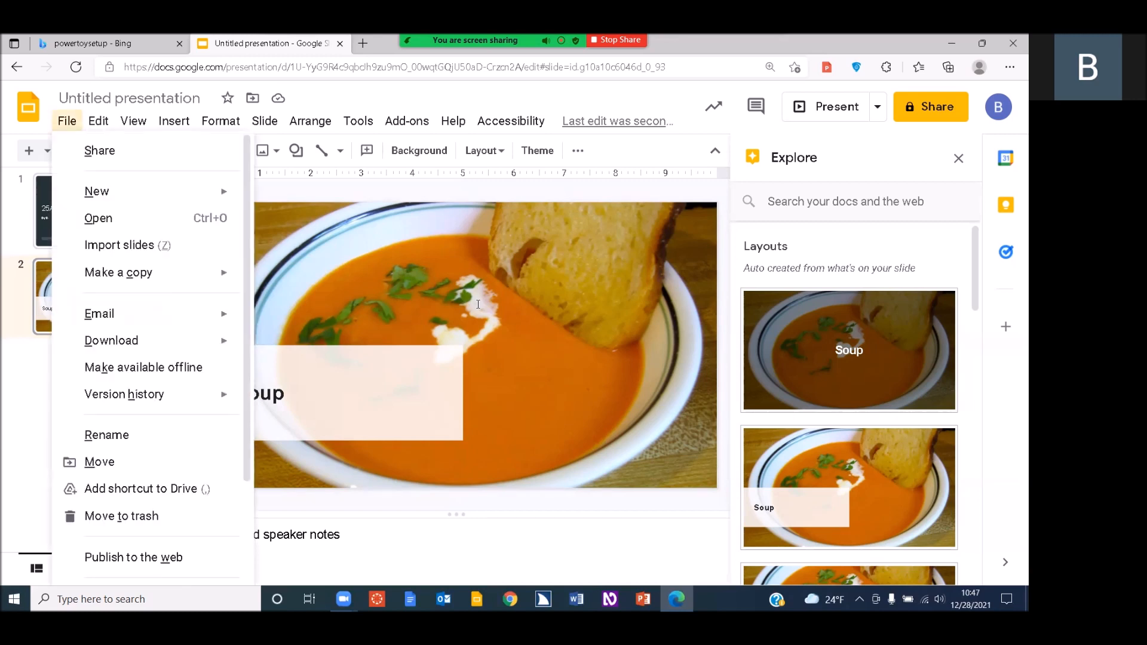
key("r")
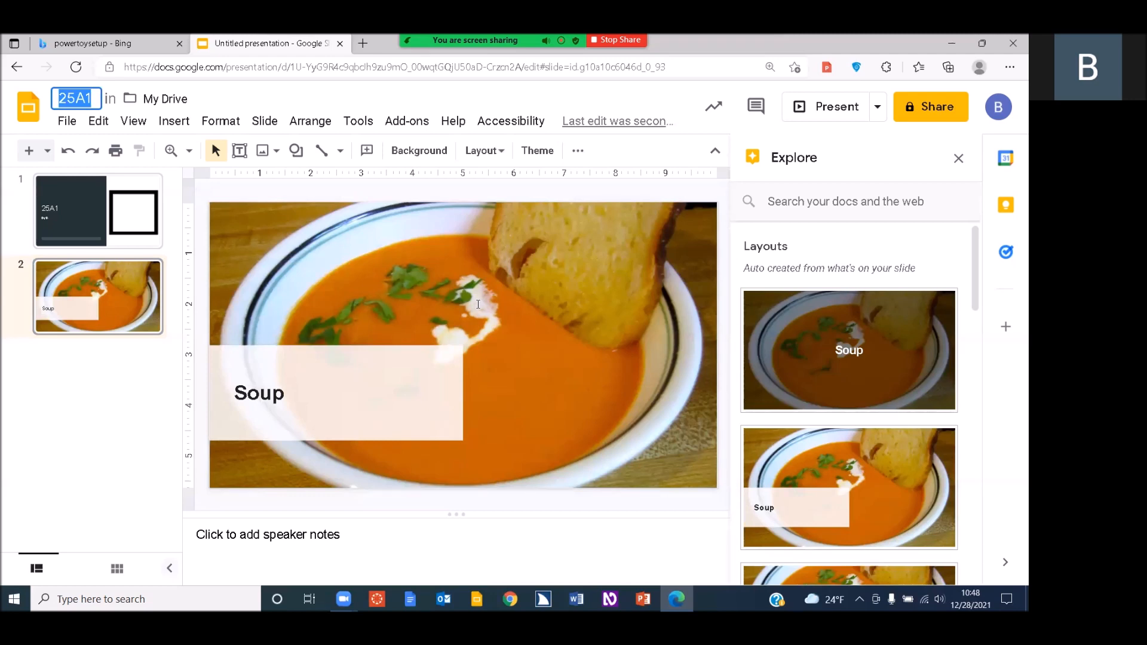
key("Return")
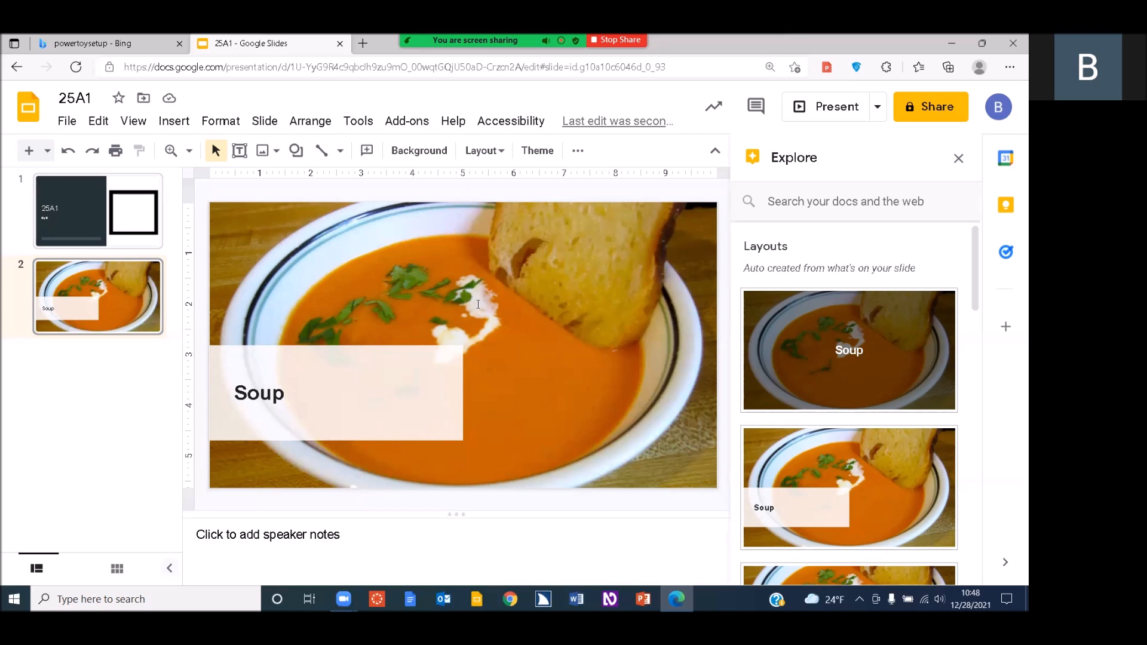
Add a new slide after the Soup slide and start editing its title placeholder
key("ctrl+m")
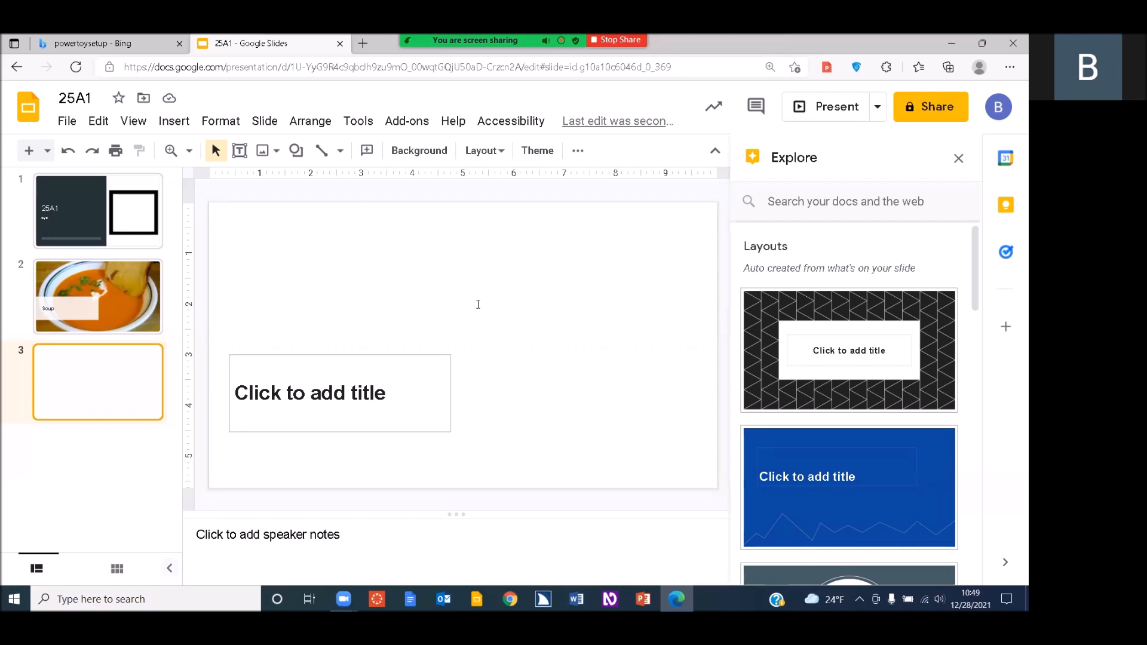
key("Tab")
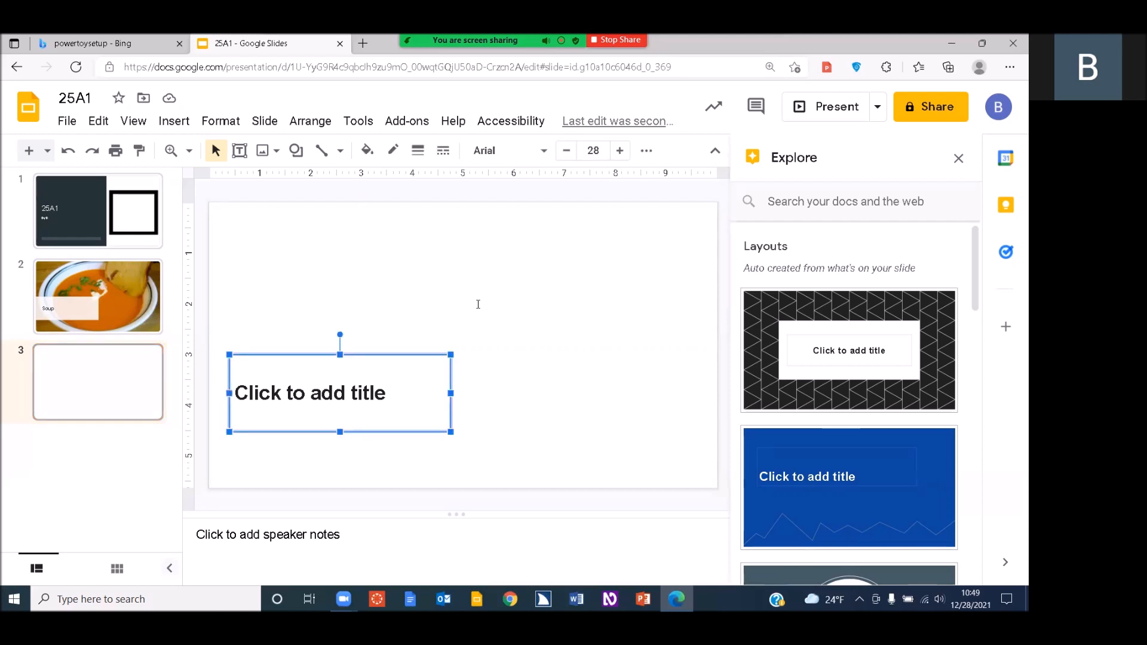
key("Return")
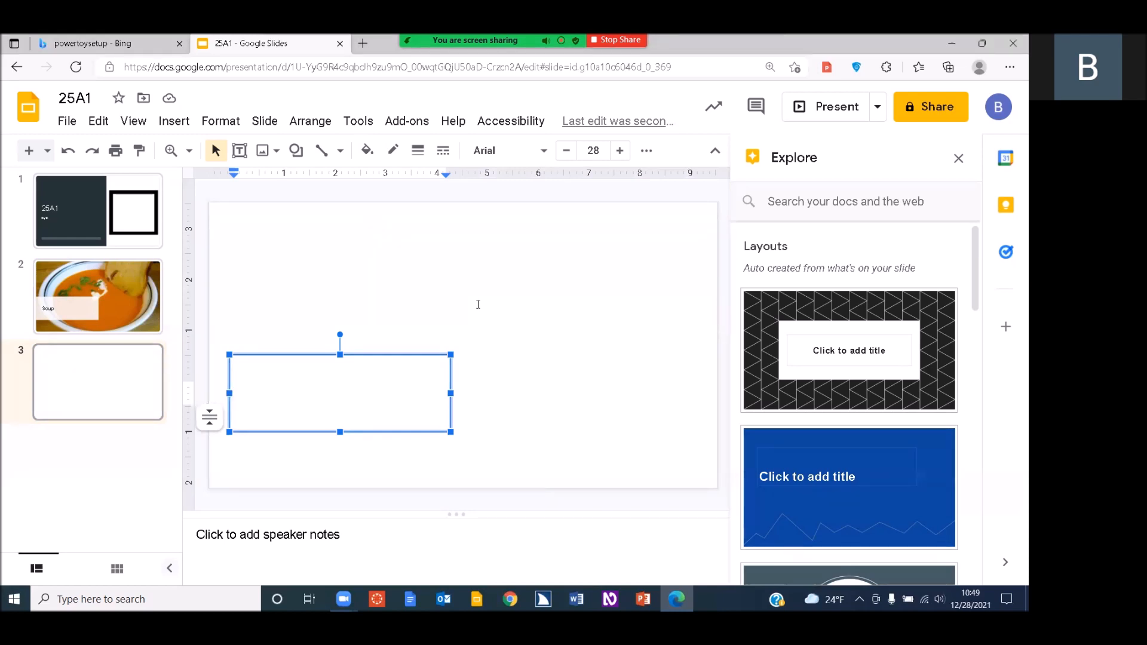
Copy the screen reader's entire speech history and paste it into the title placeholder on slide 3
key("Insert+space")
key("h")
key("ctrl+a")
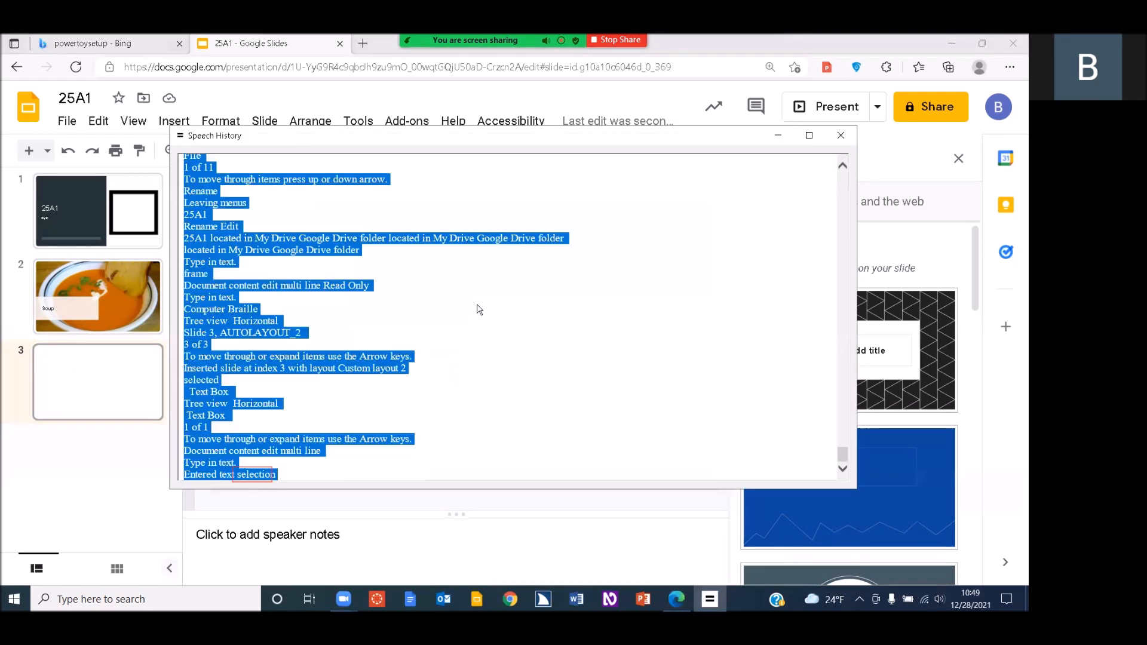
left_click(480, 309)
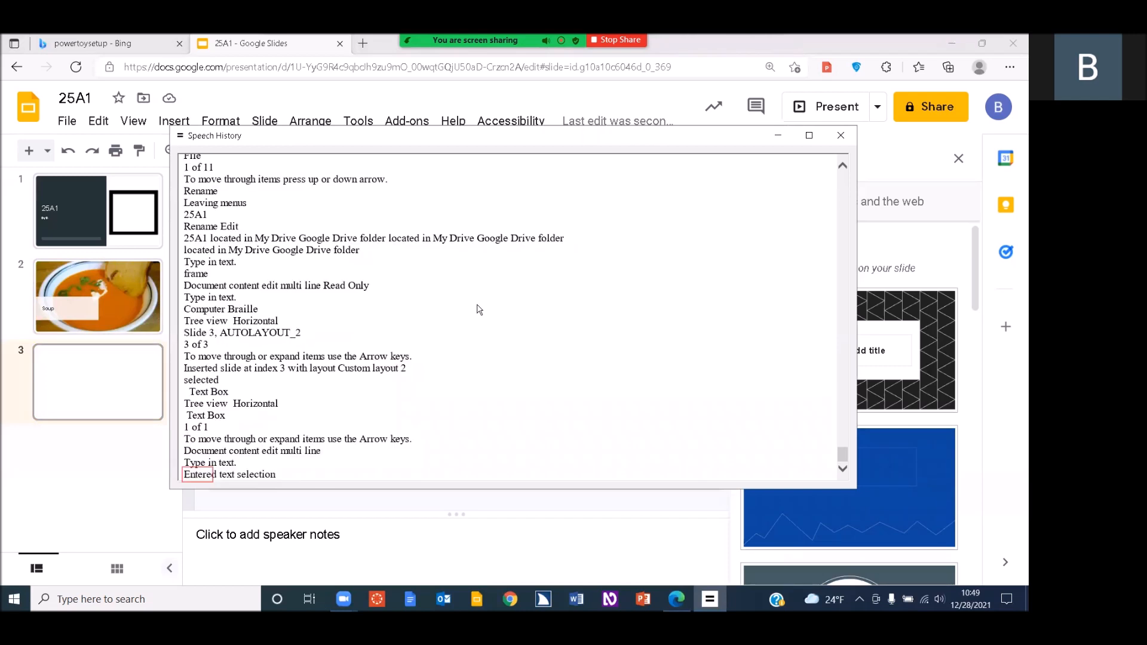
key("Escape")
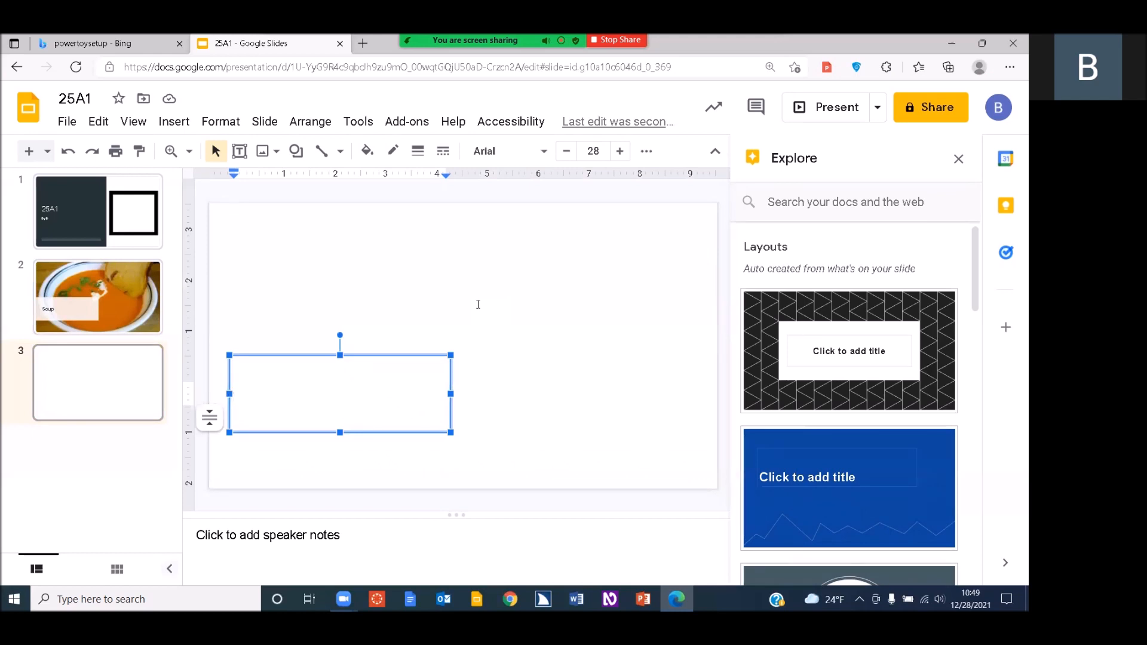
key("ctrl+v")
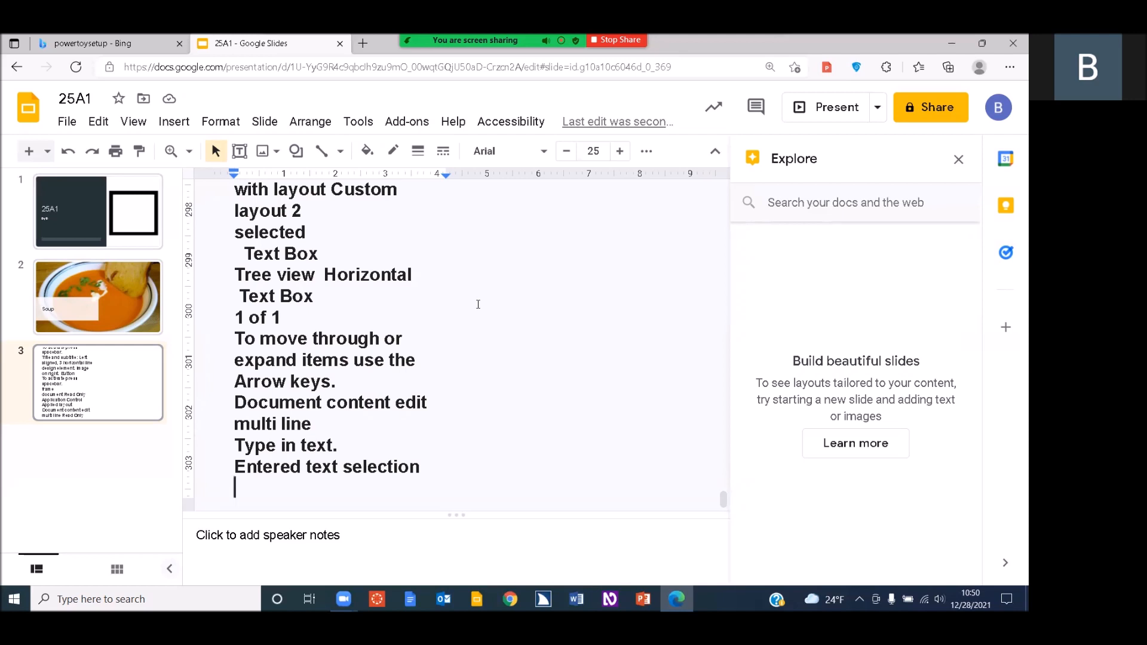
key("ctrl+Home")
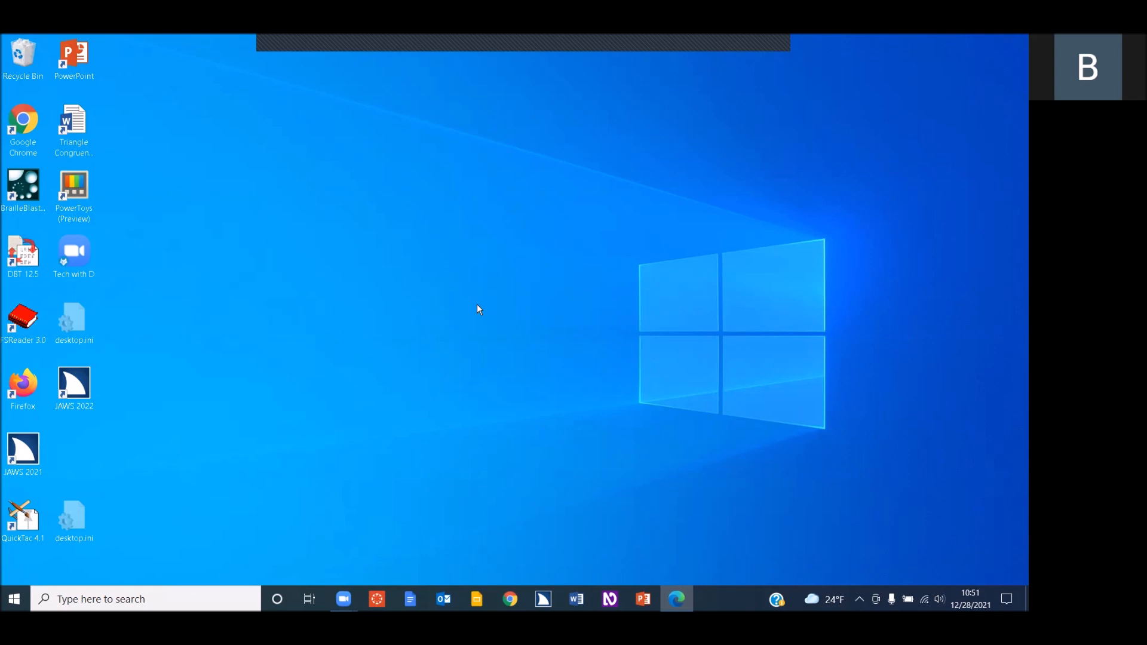
Close the unresponsive Microsoft Edge program and dismiss the Narrator keyboard changes notice
key("alt+Tab")
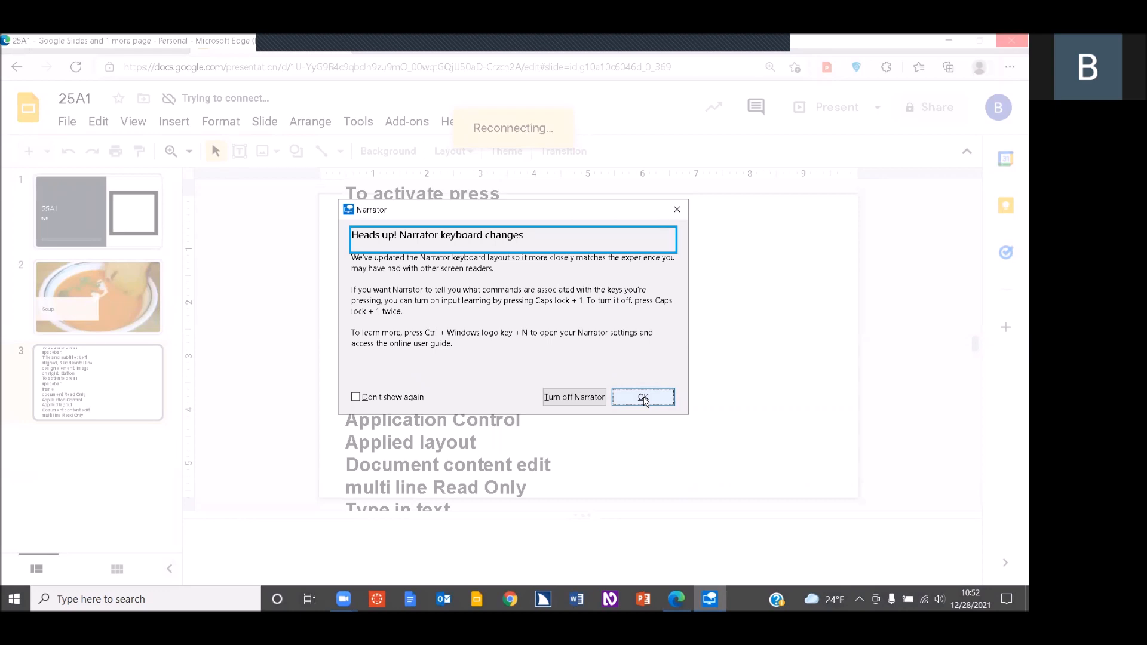
key("alt+Tab")
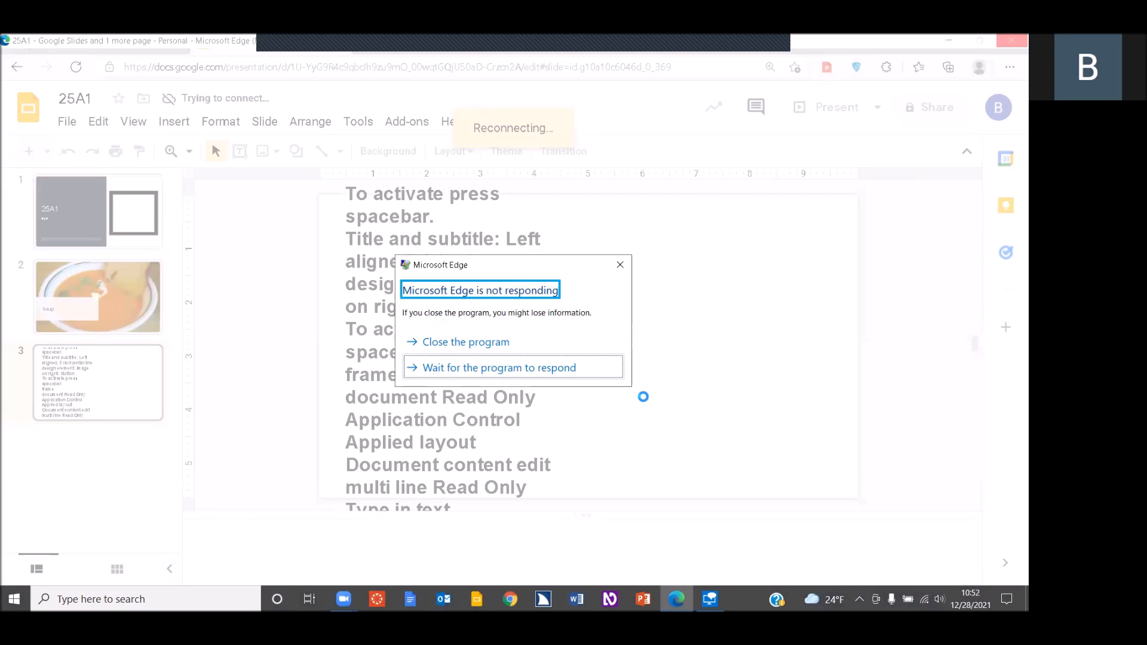
key("Down")
key("Down")
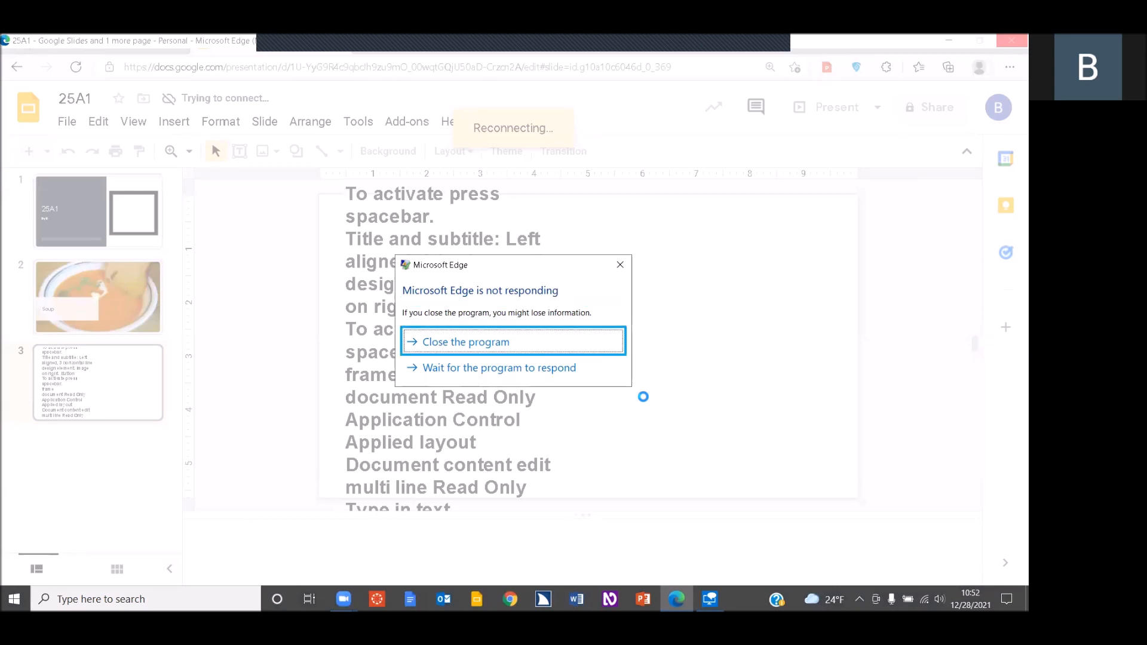
key("Return")
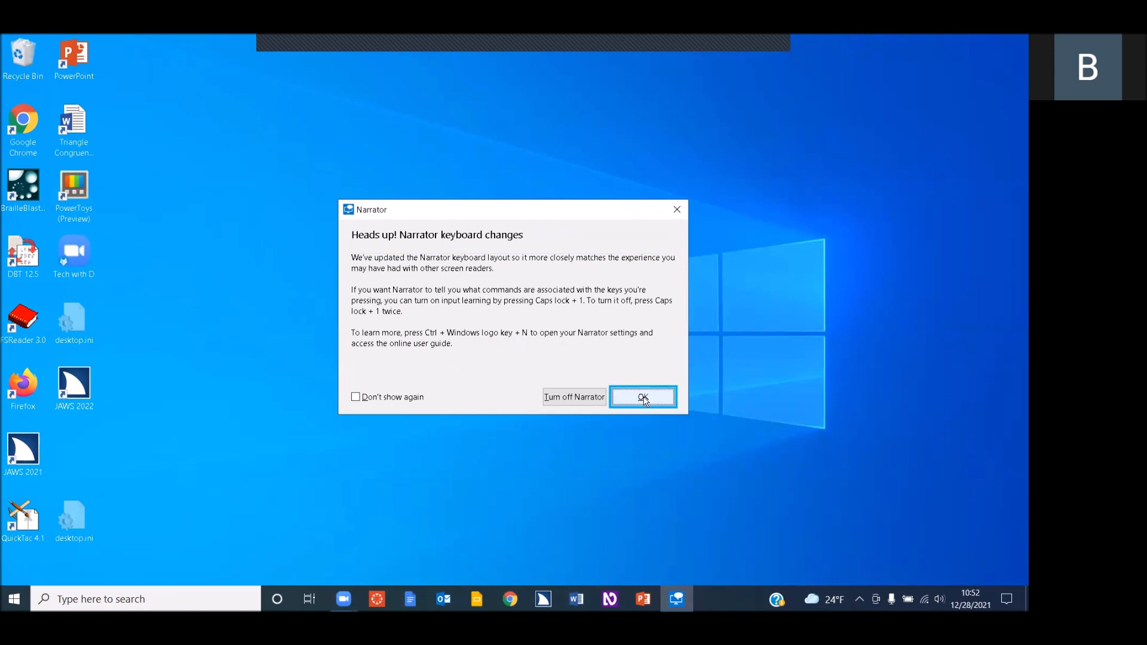
left_click(645, 398)
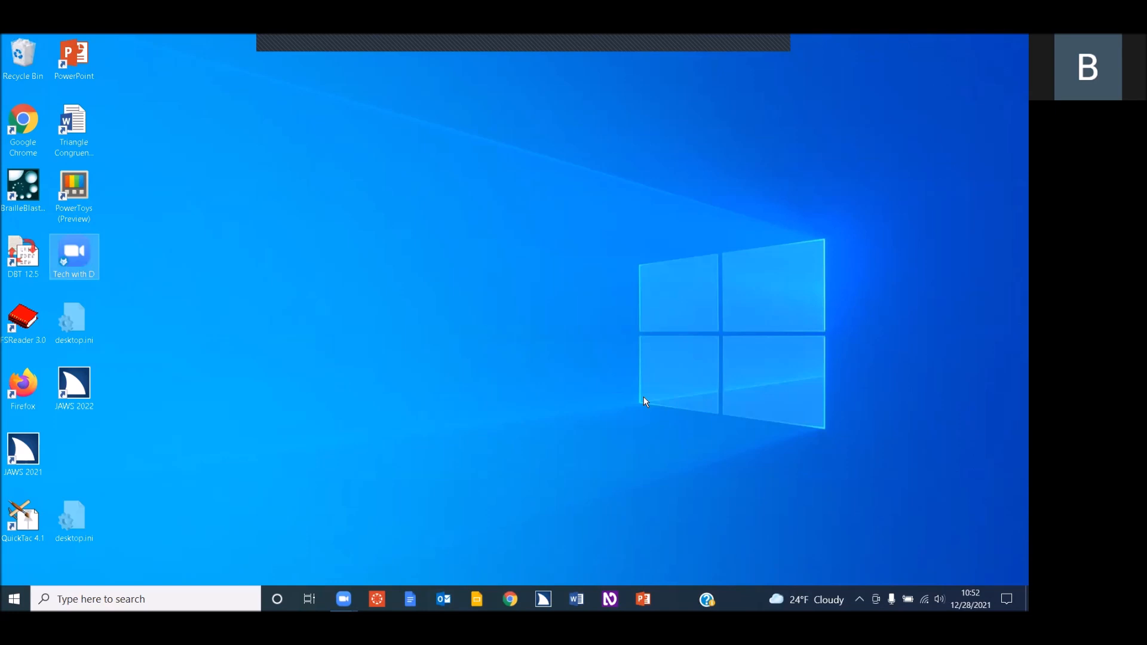
left_click(643, 397)
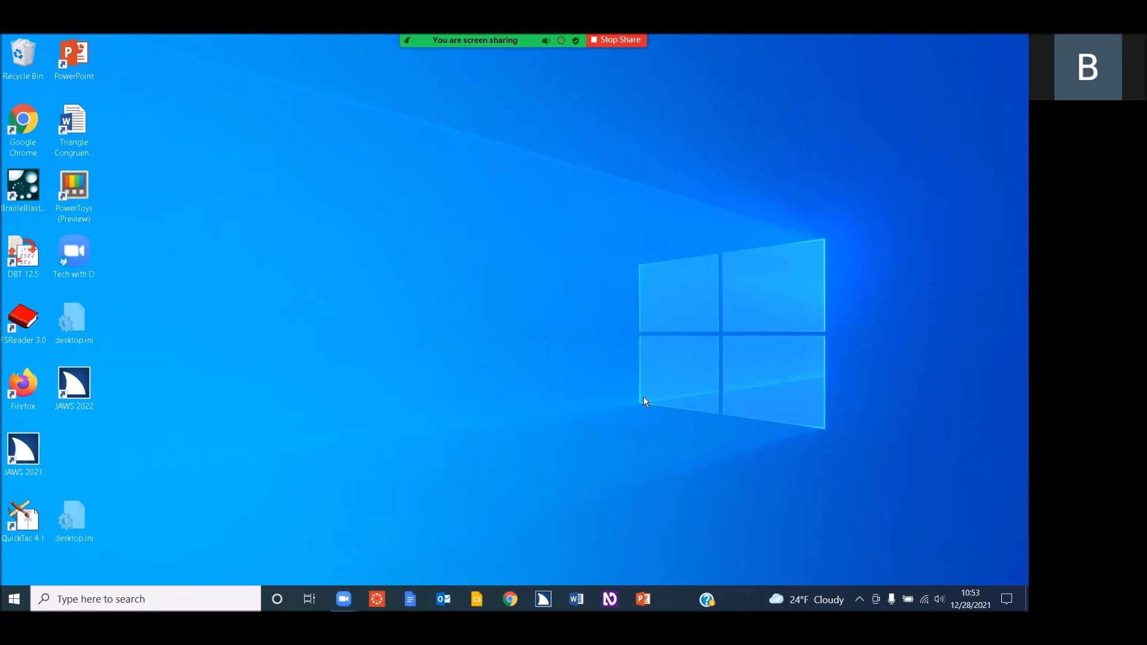
Switch to a fresh Microsoft Edge window by opening the Google Slides web address
key("super")
type("www.slides.ne")
key("Return")
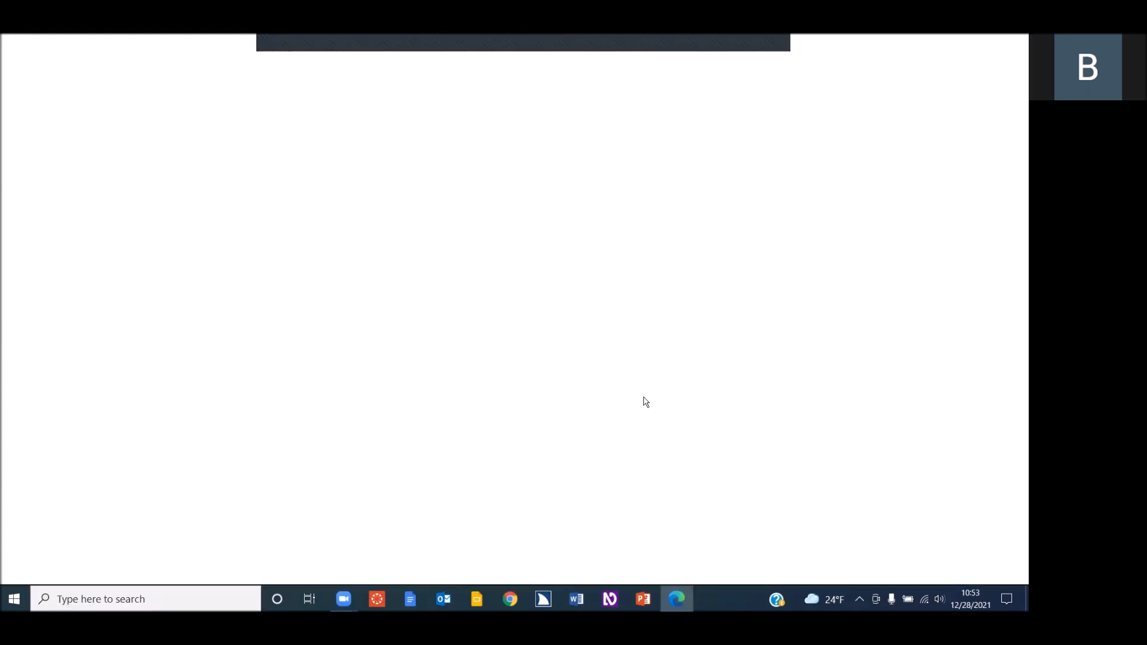